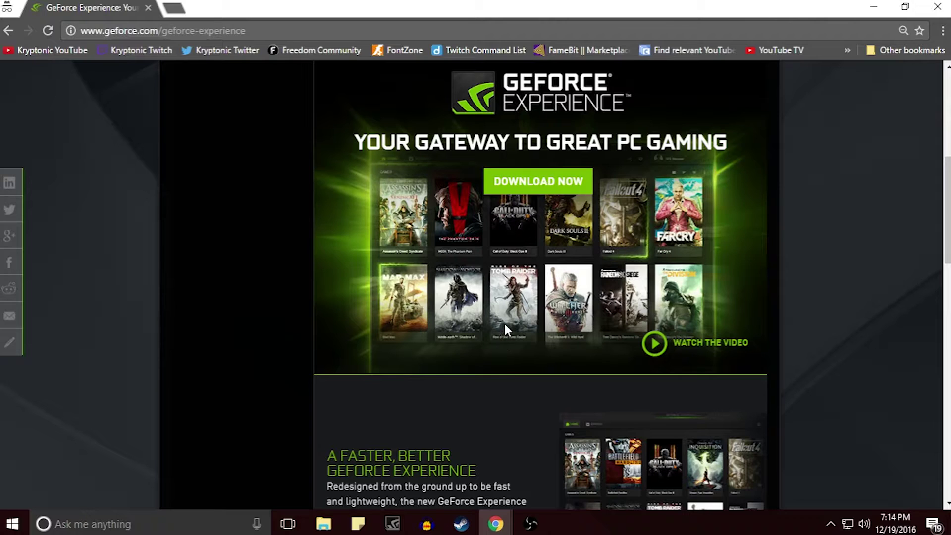
Launch NVIDIA GeForce Experience from its taskbar icon.
scroll(516, 267, "up", 5)
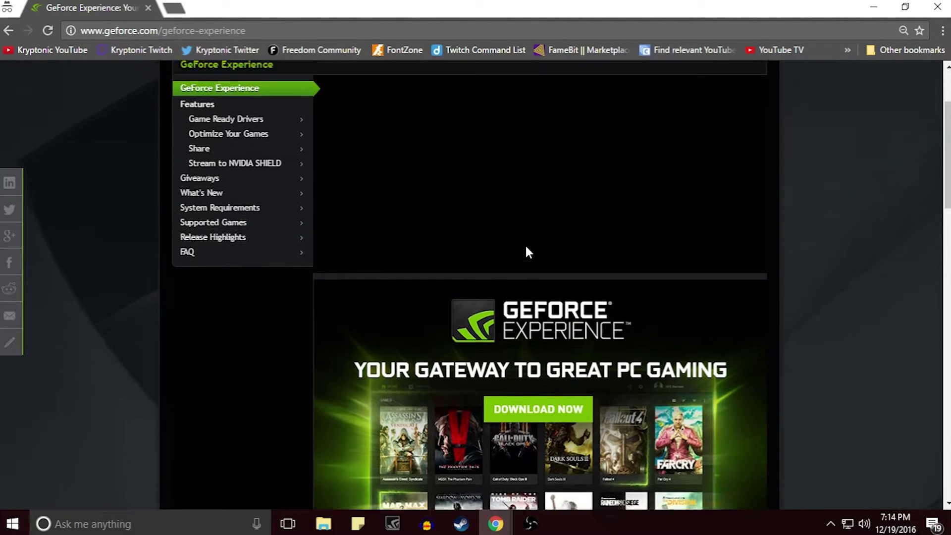
scroll(526, 244, "down", 3)
scroll(552, 217, "down", 2)
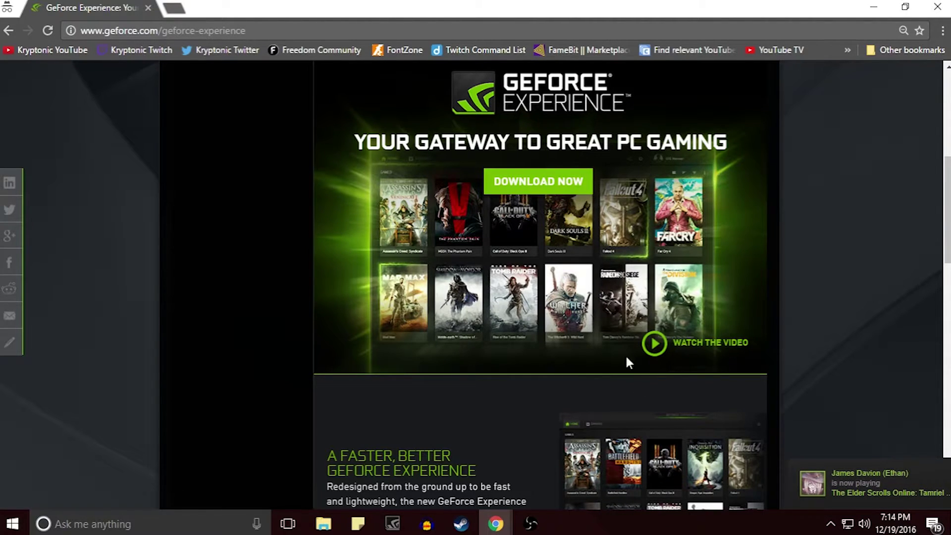
scroll(525, 302, "down", 5)
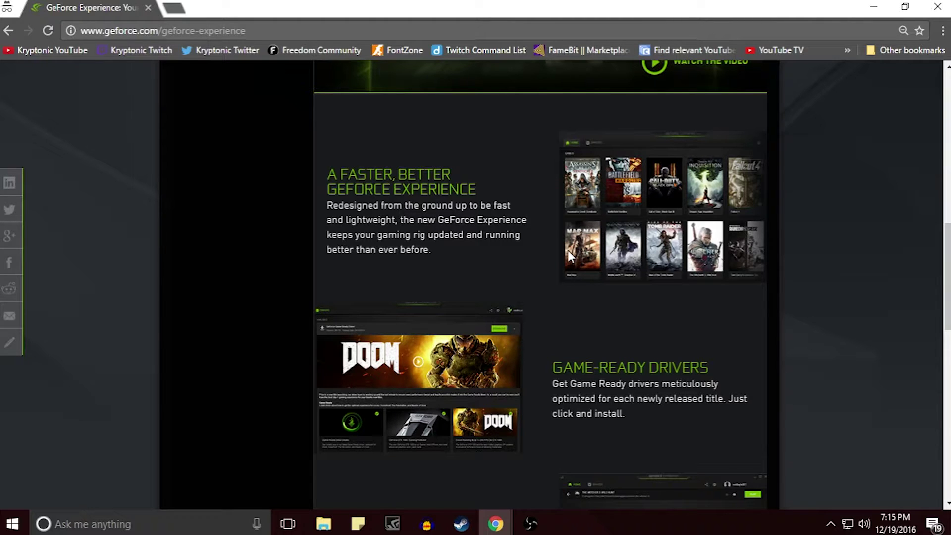
scroll(575, 247, "up", 6)
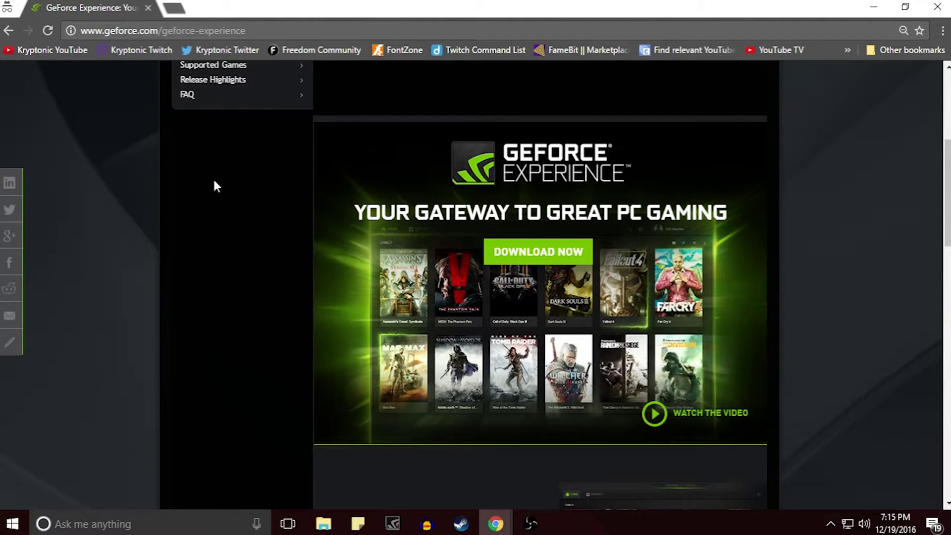
scroll(229, 175, "down", 7)
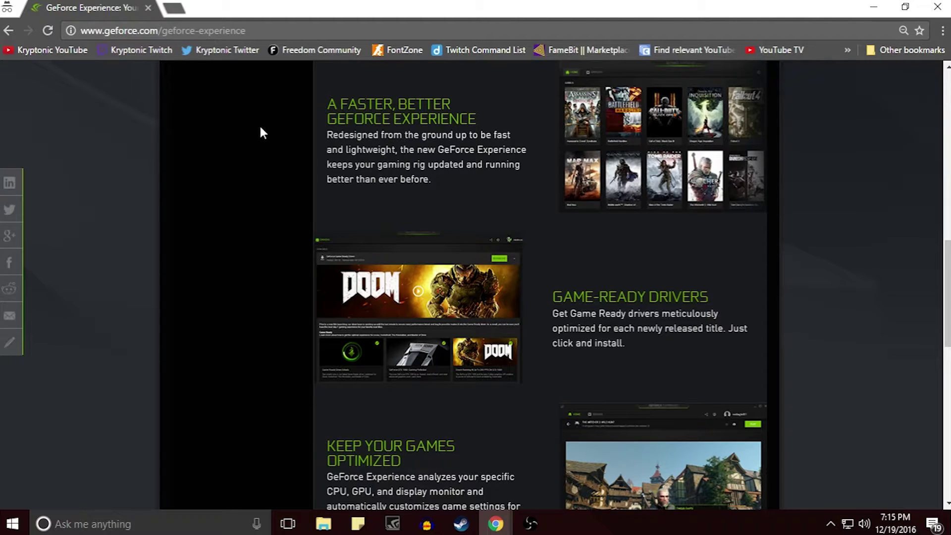
scroll(361, 199, "down", 4)
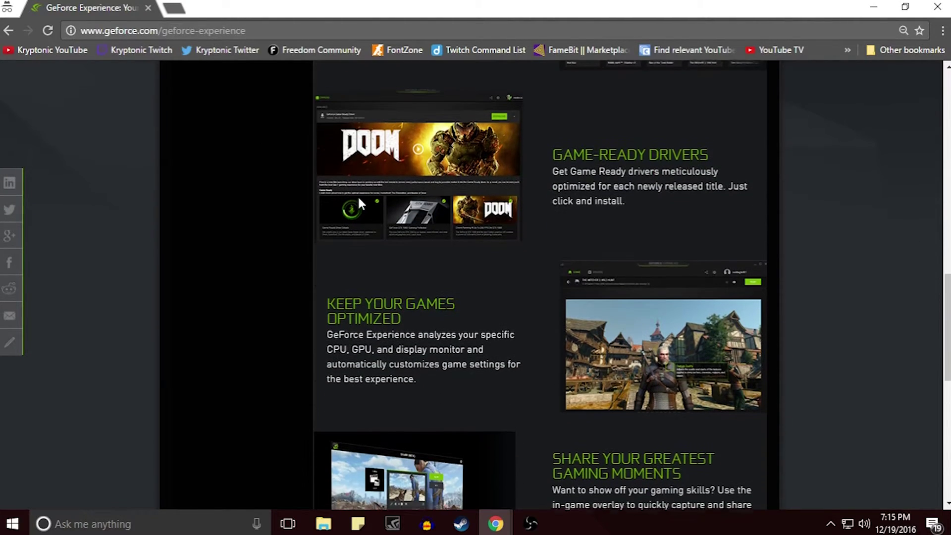
scroll(360, 192, "down", 1)
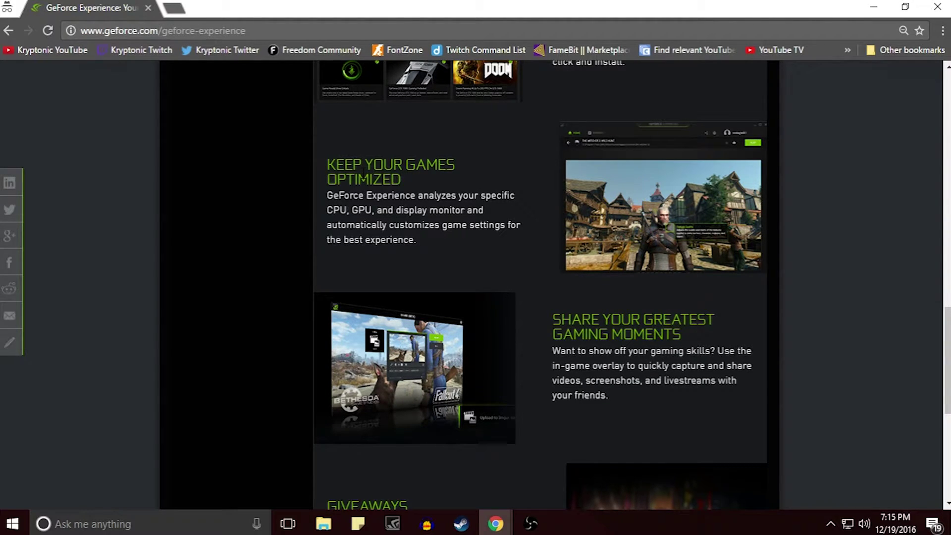
scroll(499, 237, "down", 3)
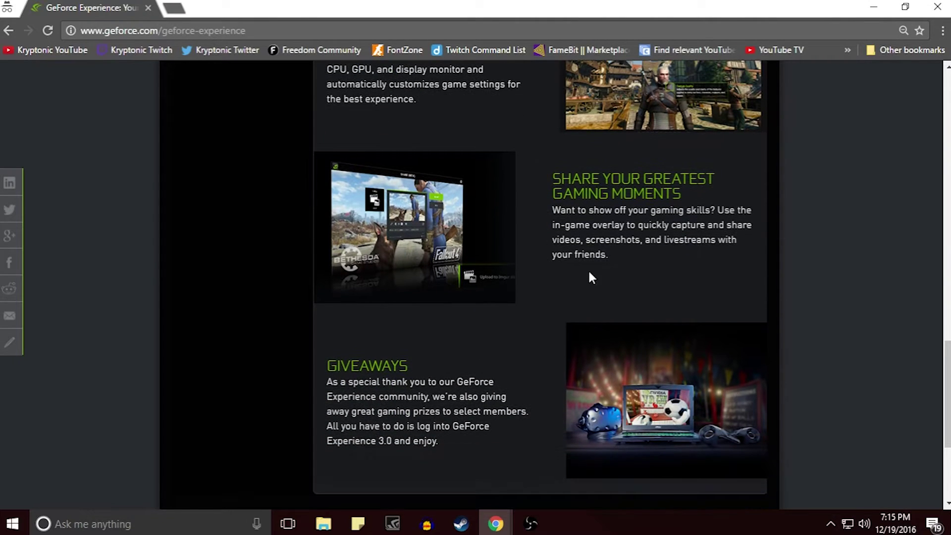
scroll(587, 243, "down", 1)
scroll(588, 243, "down", 1)
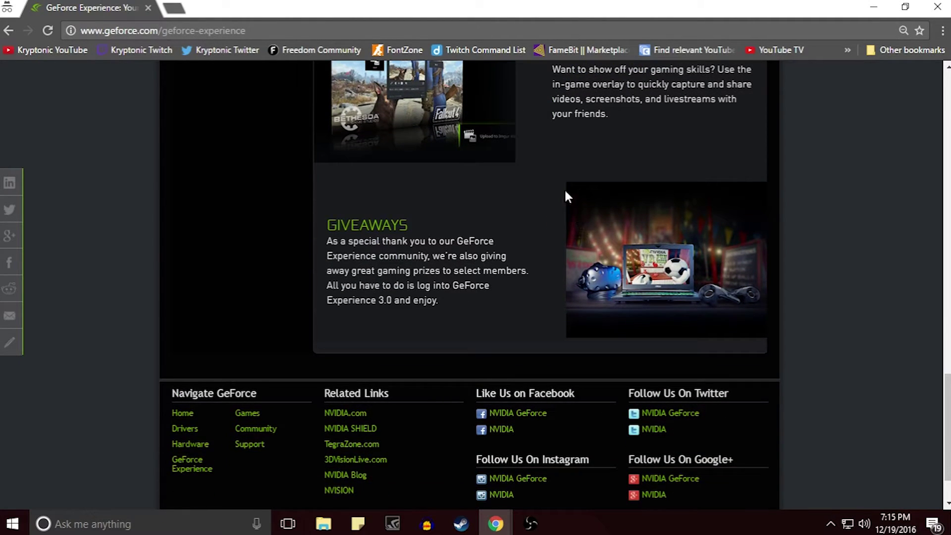
scroll(558, 195, "down", 1)
scroll(554, 186, "up", 5)
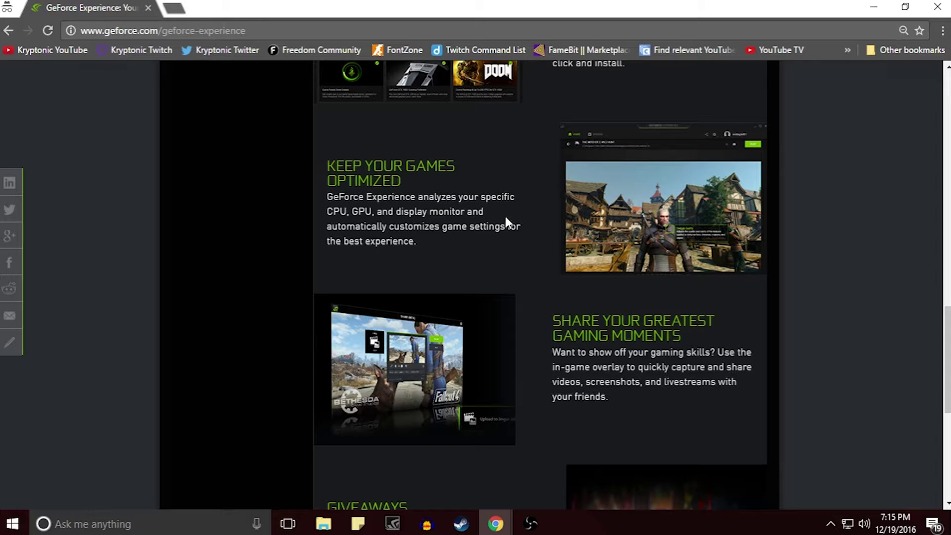
scroll(512, 218, "up", 4)
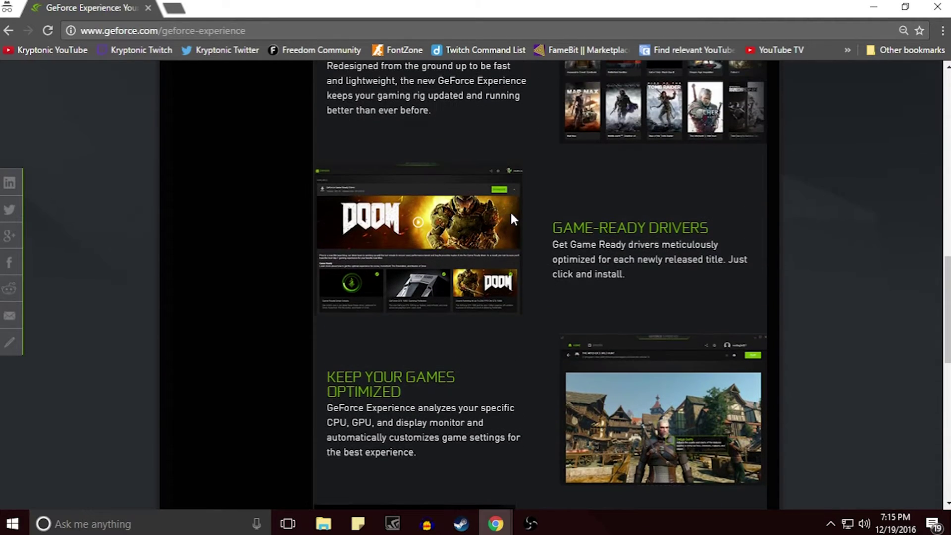
scroll(512, 215, "up", 5)
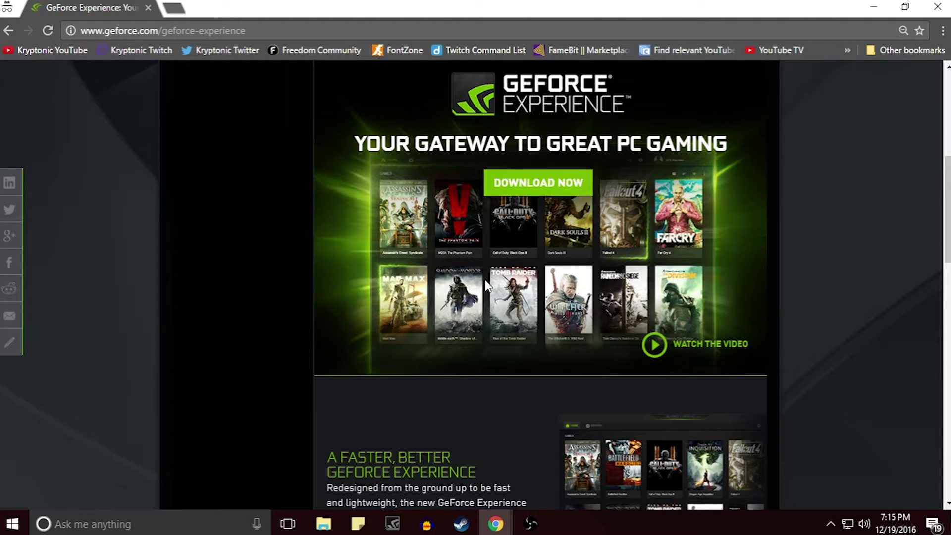
right_click(398, 513)
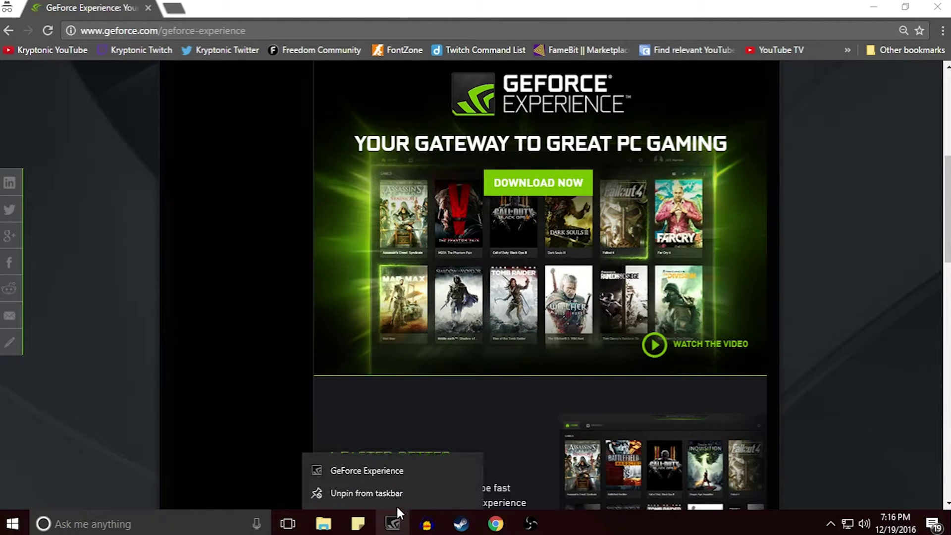
left_click(508, 410)
scroll(556, 180, "up", 2)
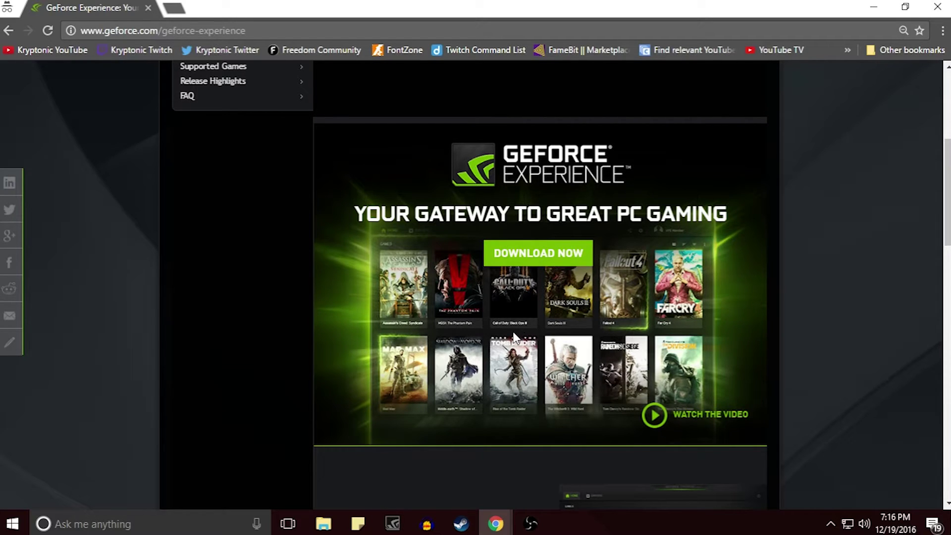
left_click(396, 519)
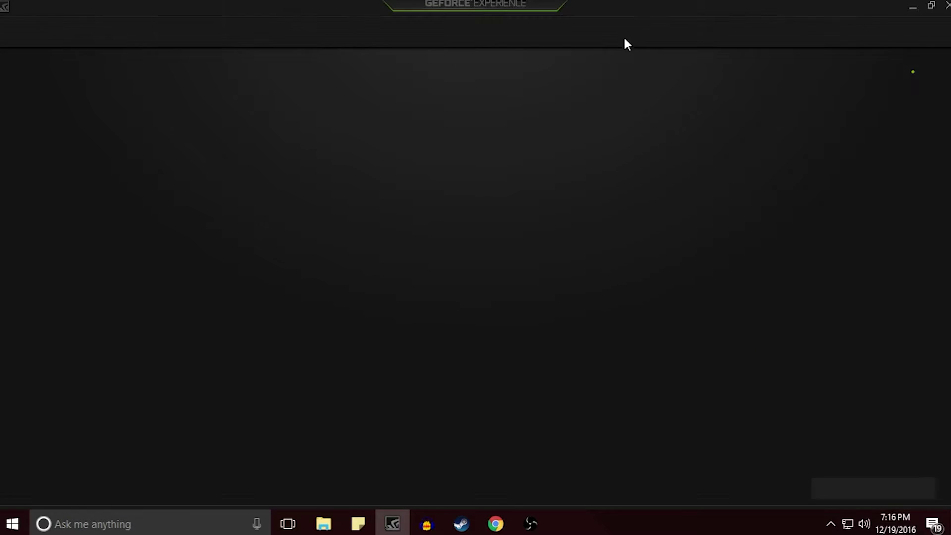
Open the Share panel's SETTINGS from the GeForce Experience settings page.
left_click(777, 32)
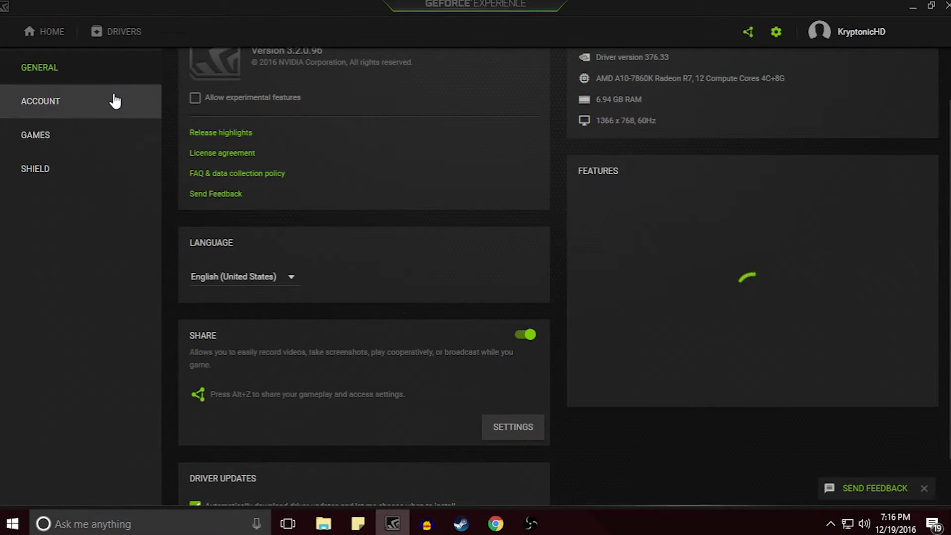
scroll(337, 312, "down", 2)
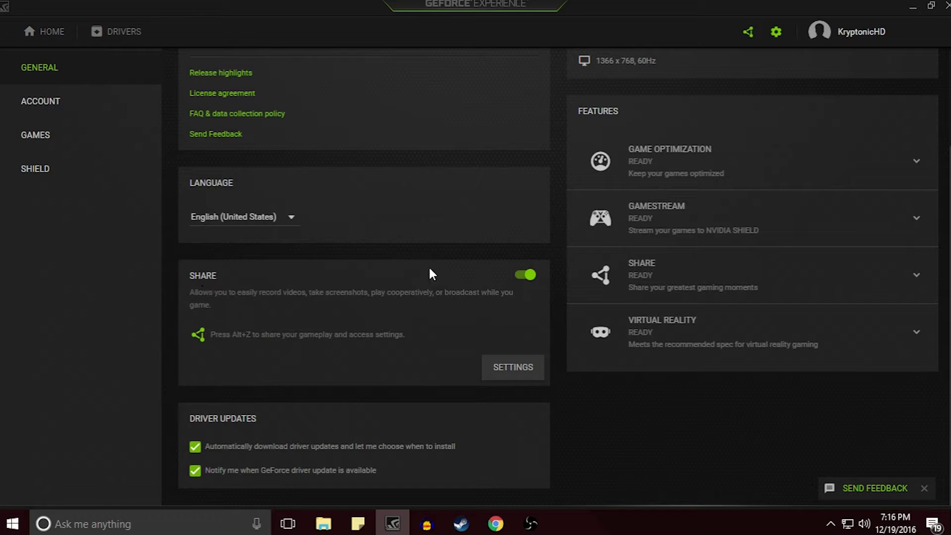
left_click(513, 367)
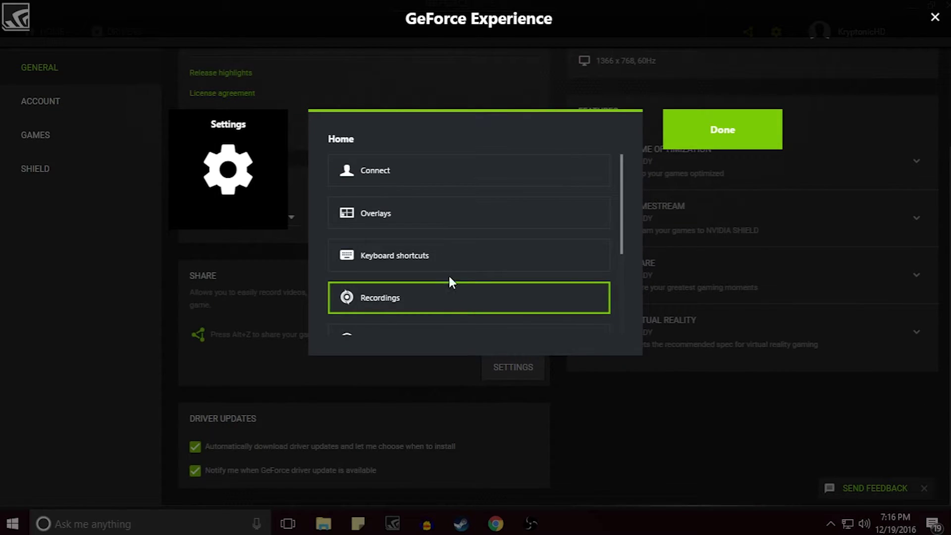
Close the share settings menu and show the Instant Replay options on the overlay.
left_click(759, 130)
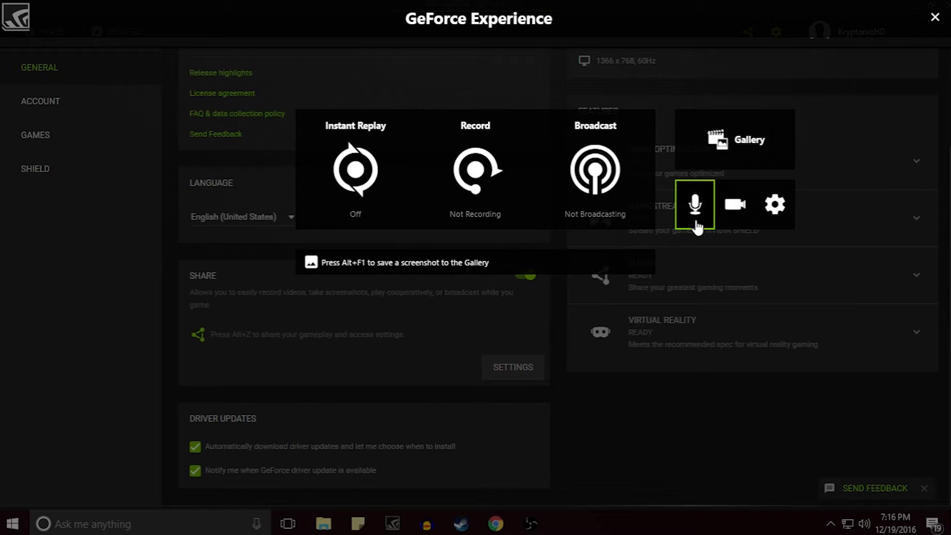
left_click(384, 224)
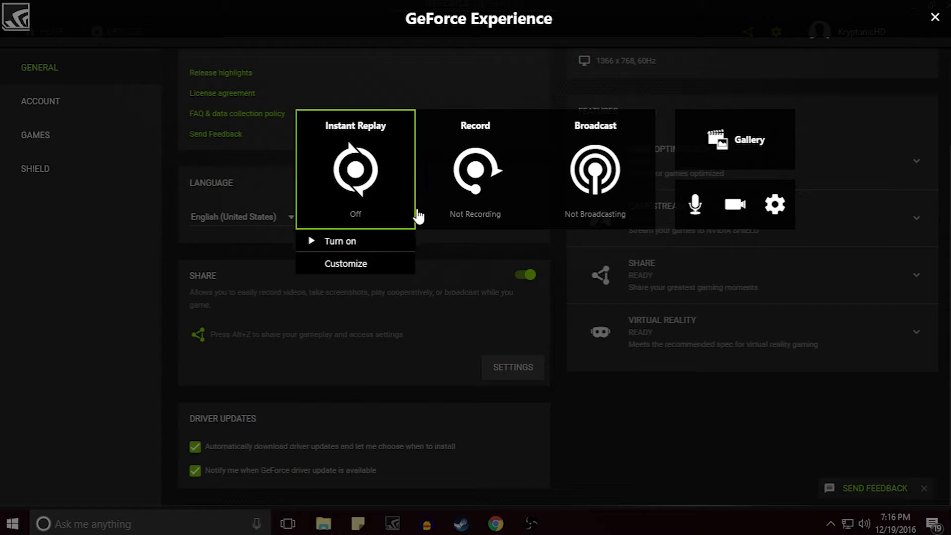
mouse_move(431, 210)
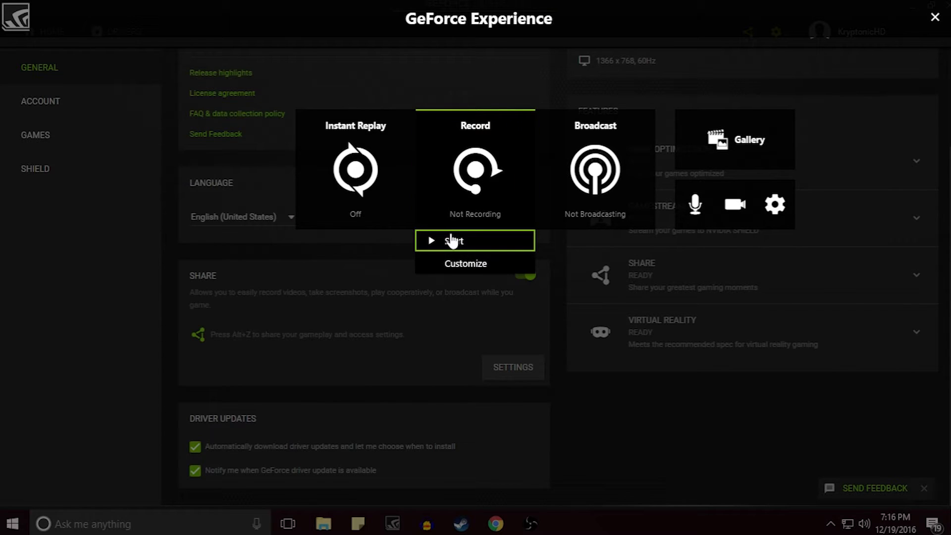
Review Record customization at 1080p HD and 60 FPS, then leave without saving.
left_click(464, 263)
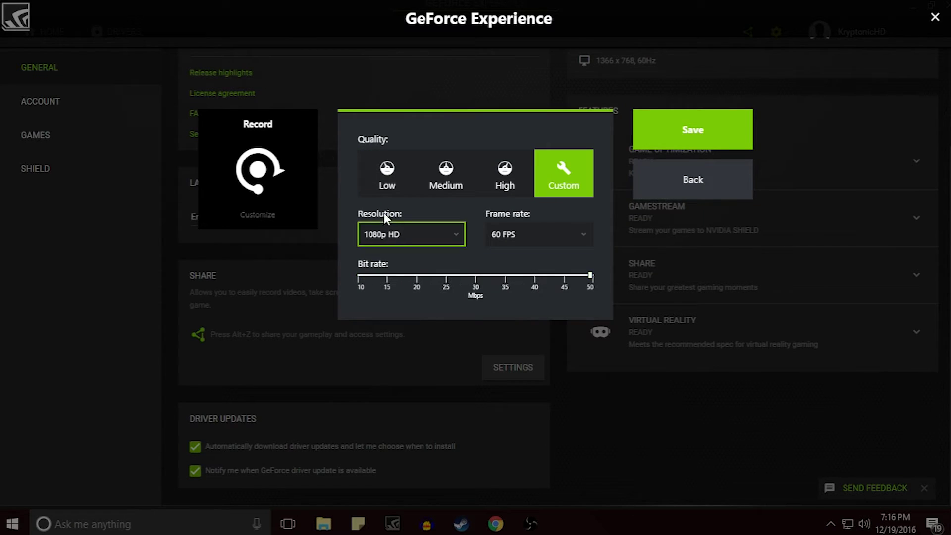
left_click(446, 243)
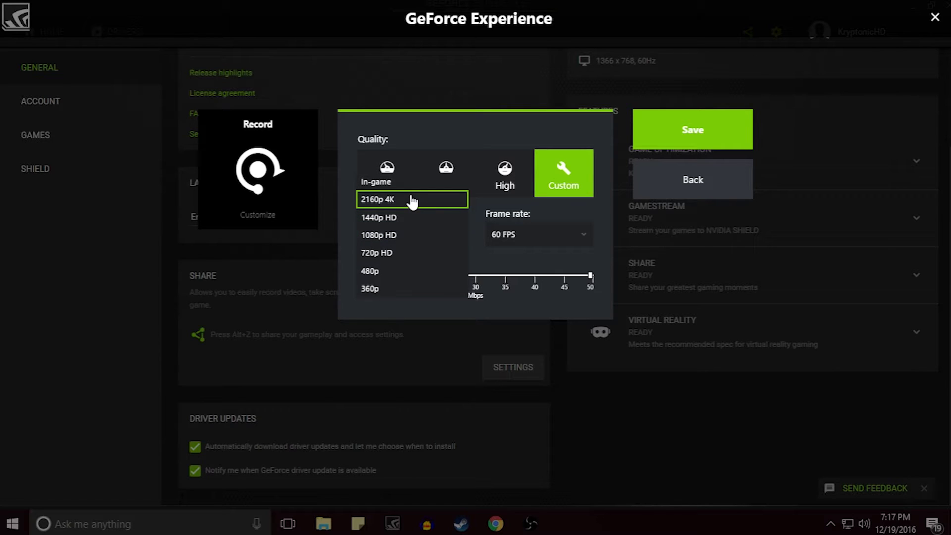
left_click(484, 216)
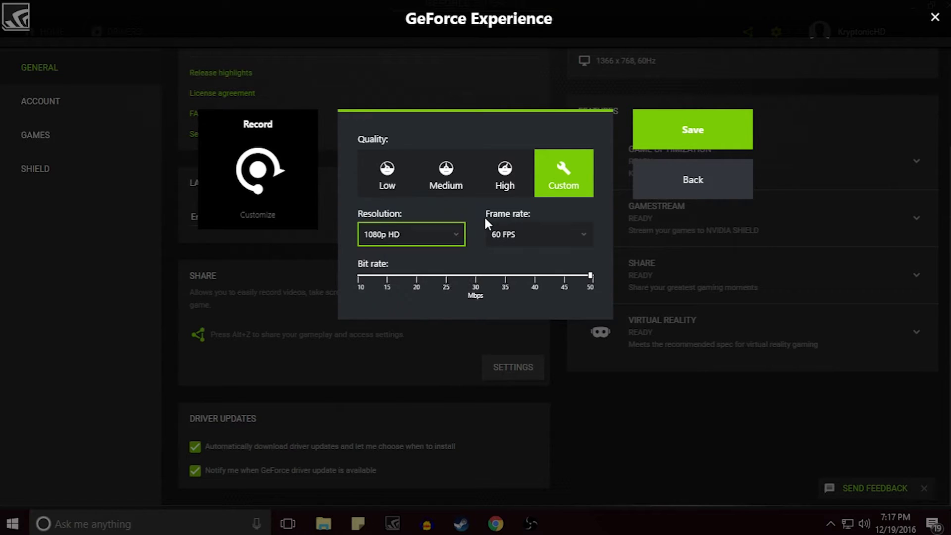
left_click(496, 233)
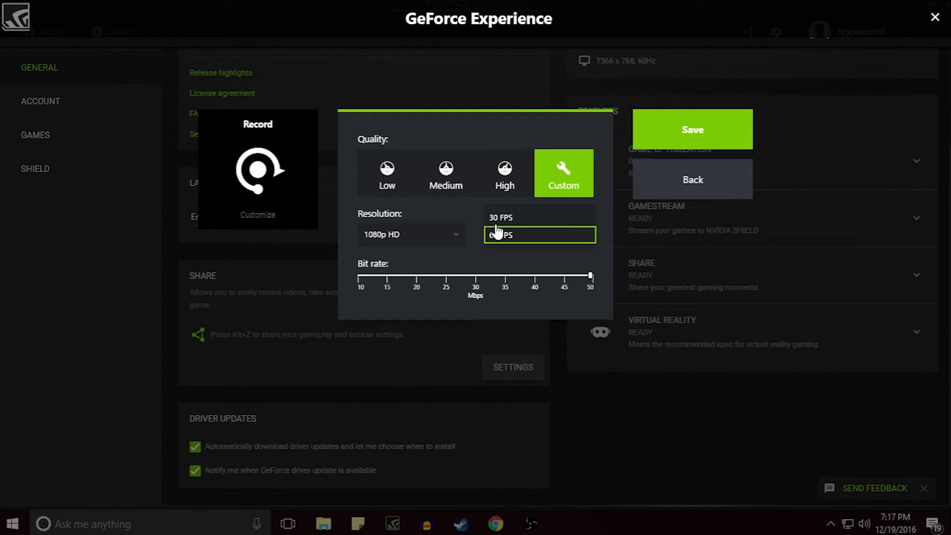
left_click(468, 219)
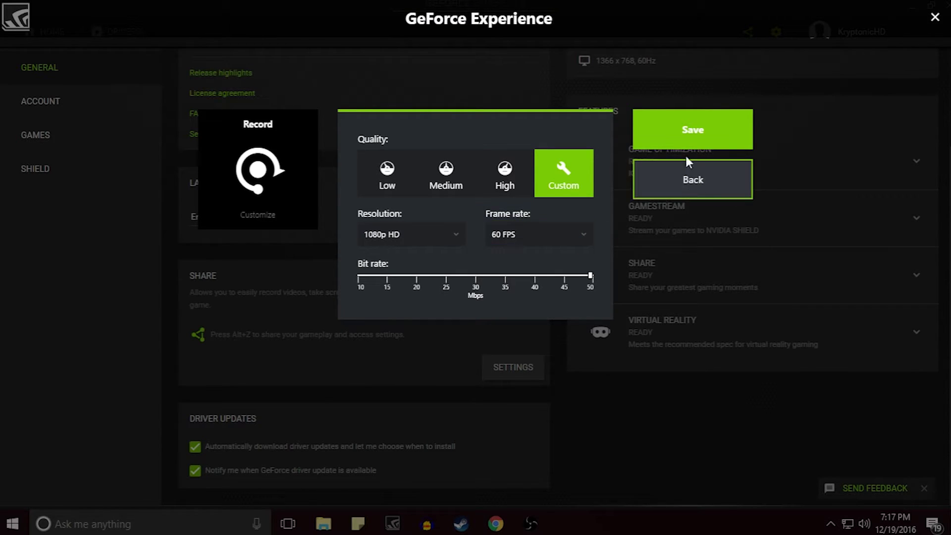
left_click(647, 177)
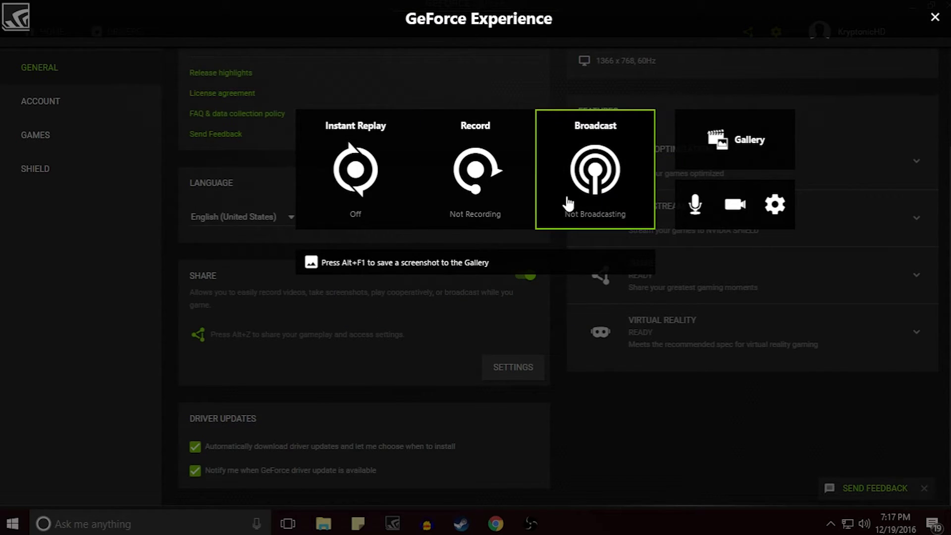
Check Twitch broadcast quality, switch back to YouTube, and review frame rate and resolution choices.
left_click(590, 218)
left_click(583, 262)
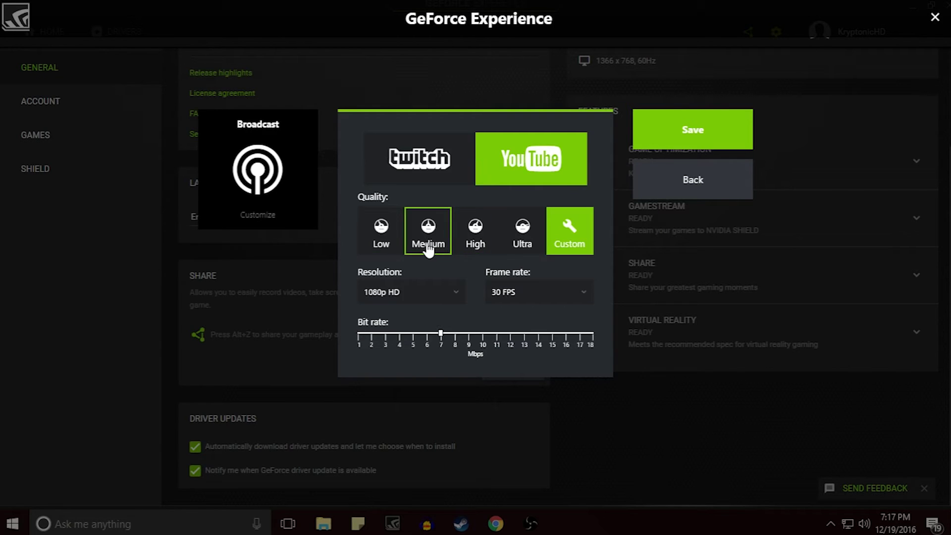
left_click(455, 178)
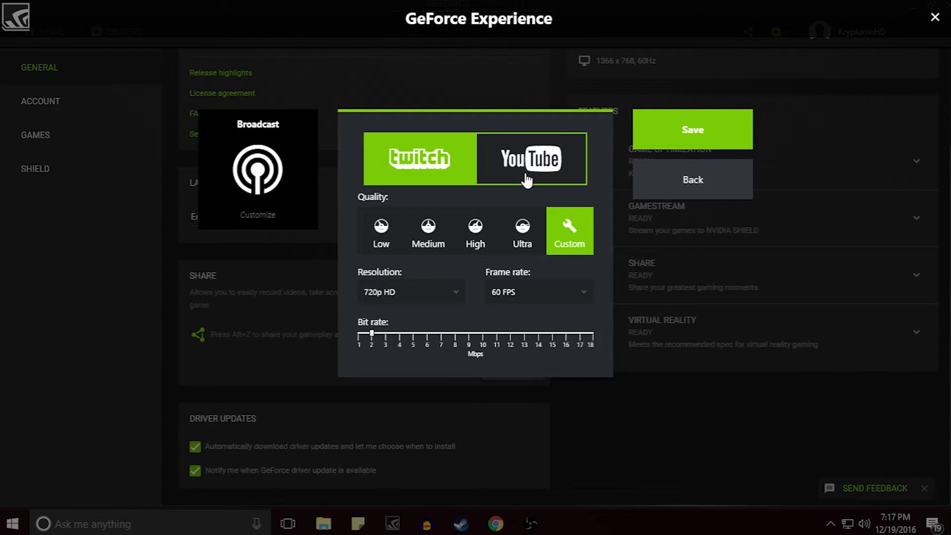
left_click(526, 166)
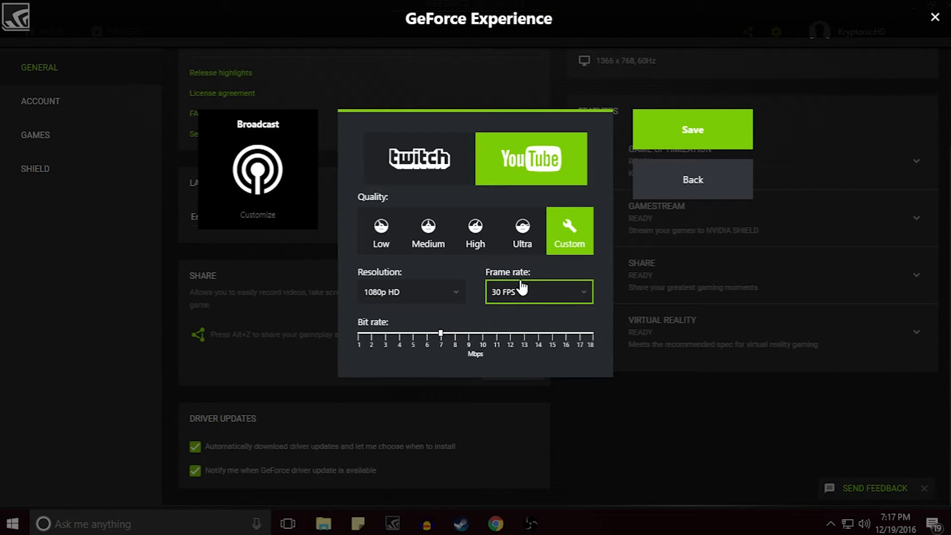
left_click(495, 295)
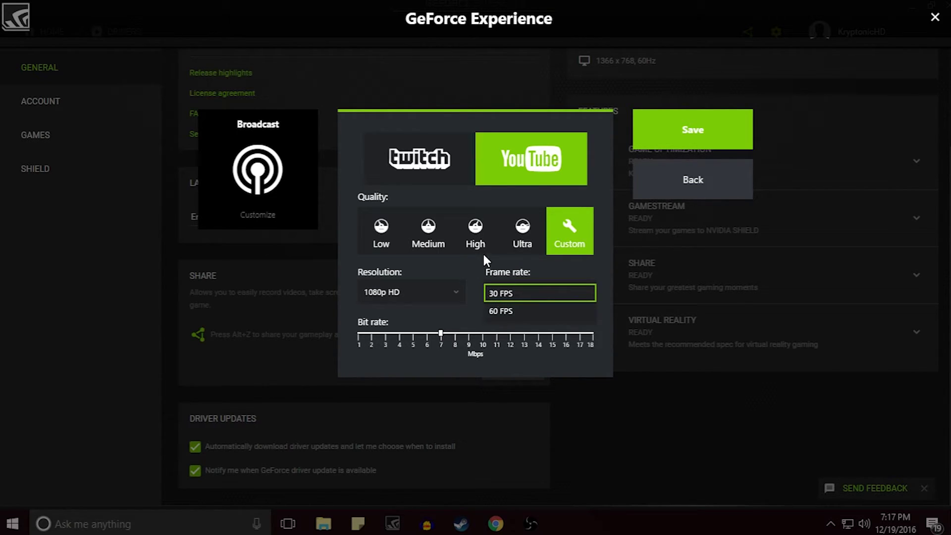
left_click(412, 292)
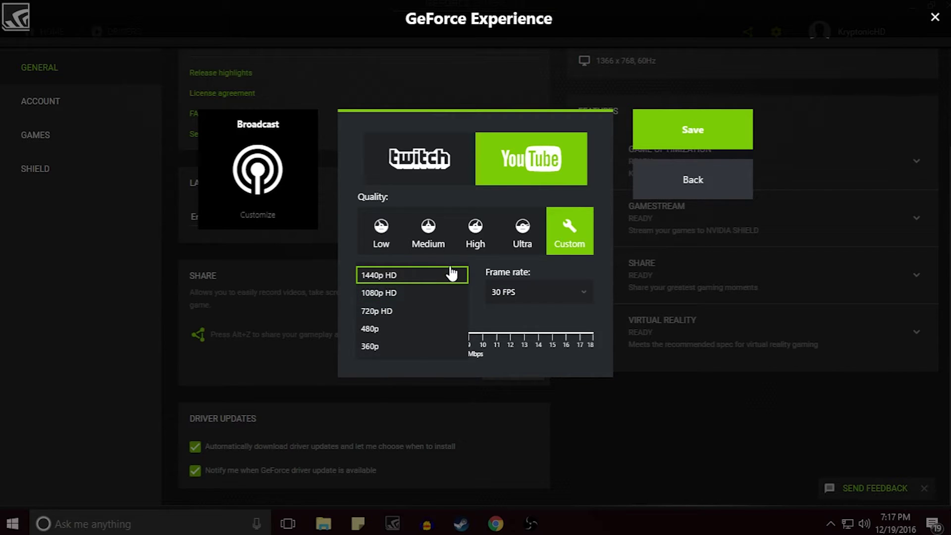
Leave broadcast at 1080p HD and keep GAMDIAS GAMING HEADSET as the microphone recording device.
left_click(661, 186)
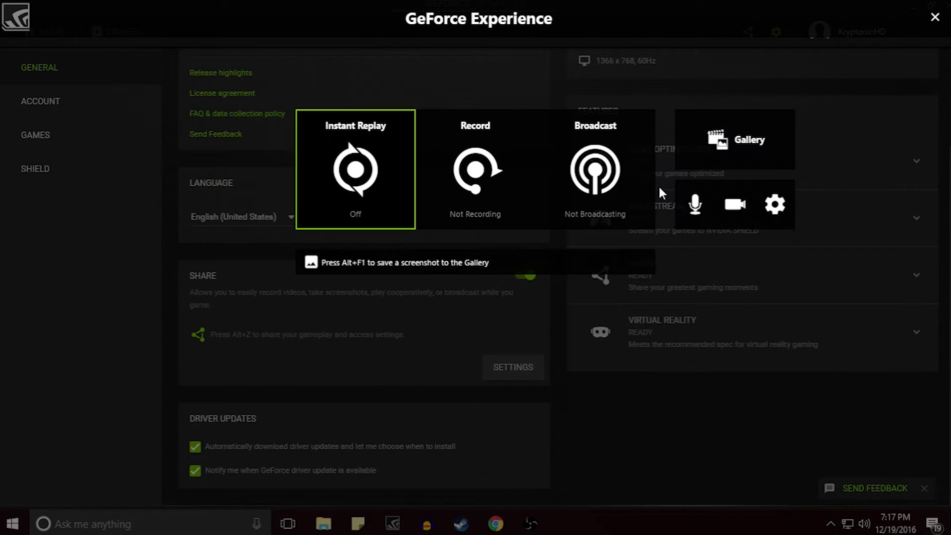
left_click(694, 213)
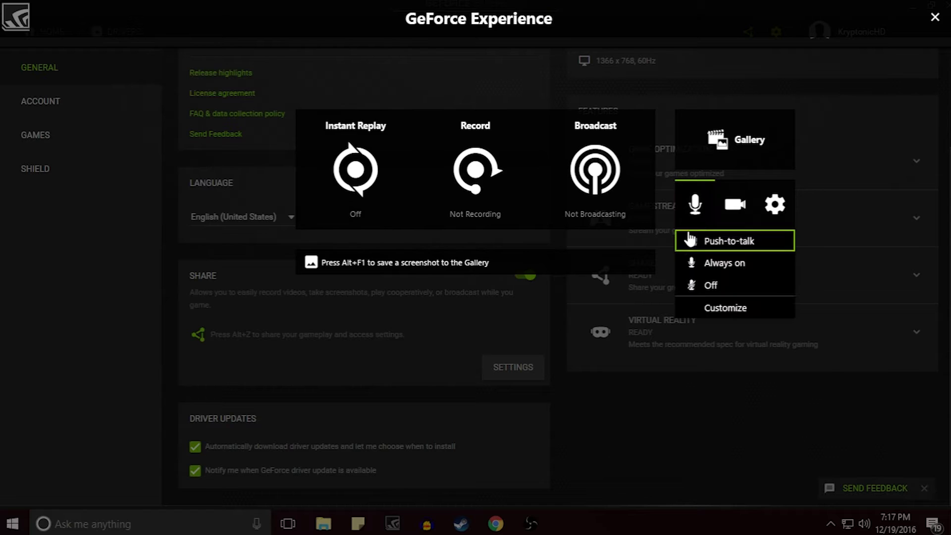
left_click(707, 309)
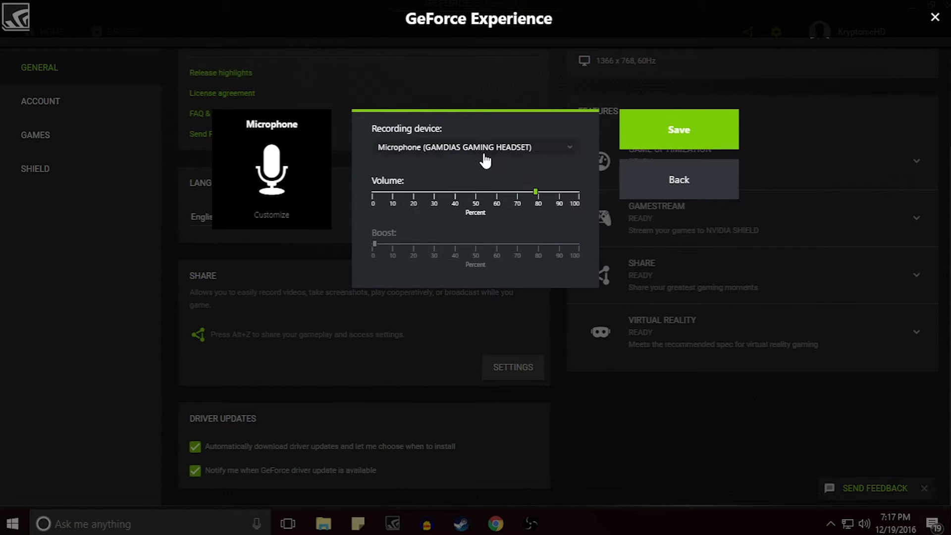
left_click(497, 151)
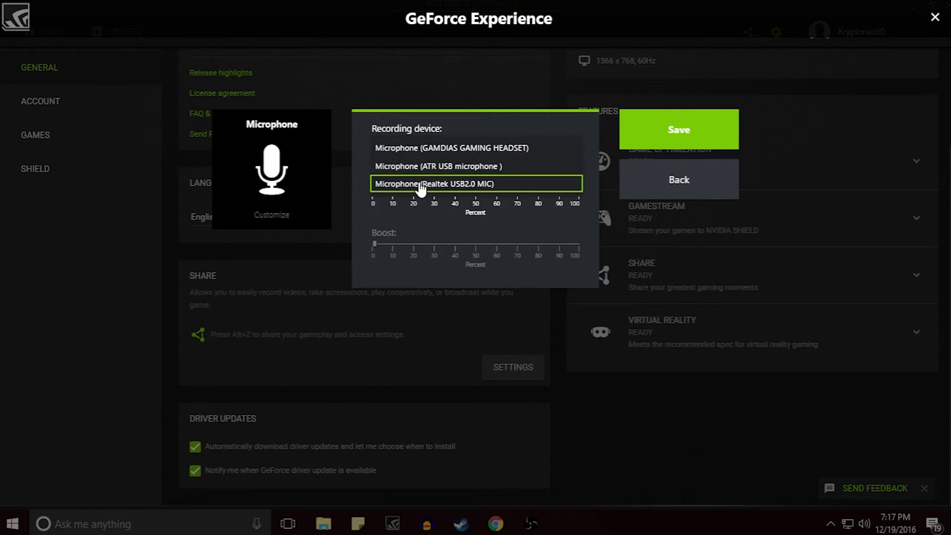
left_click(625, 181)
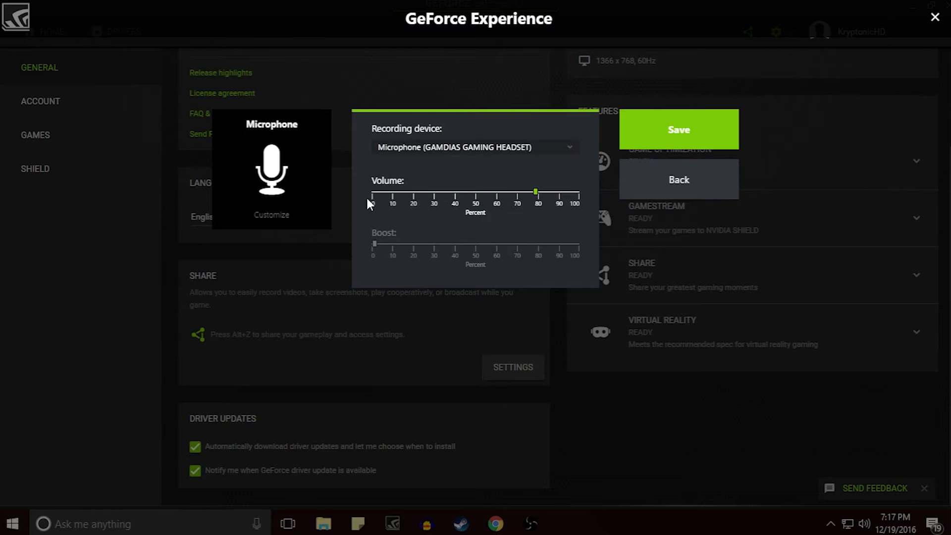
left_click(697, 196)
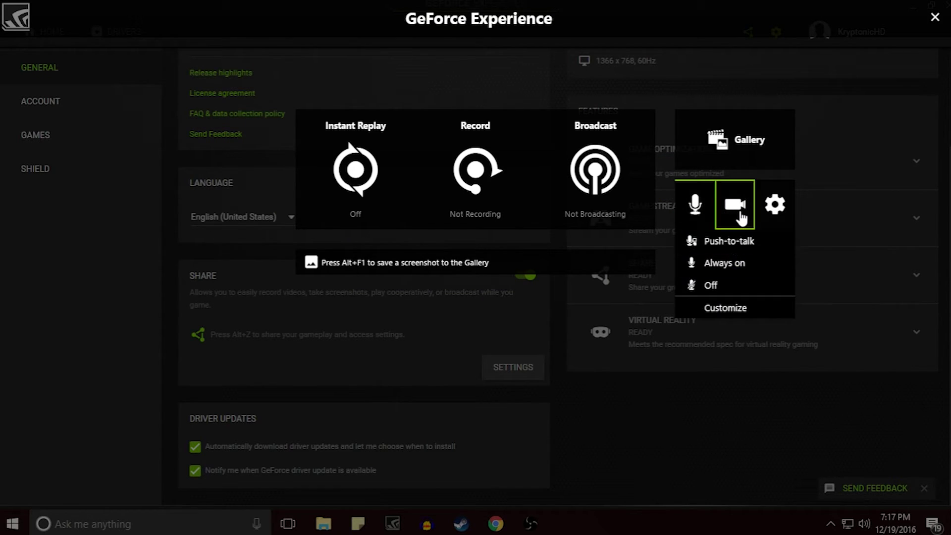
mouse_move(742, 218)
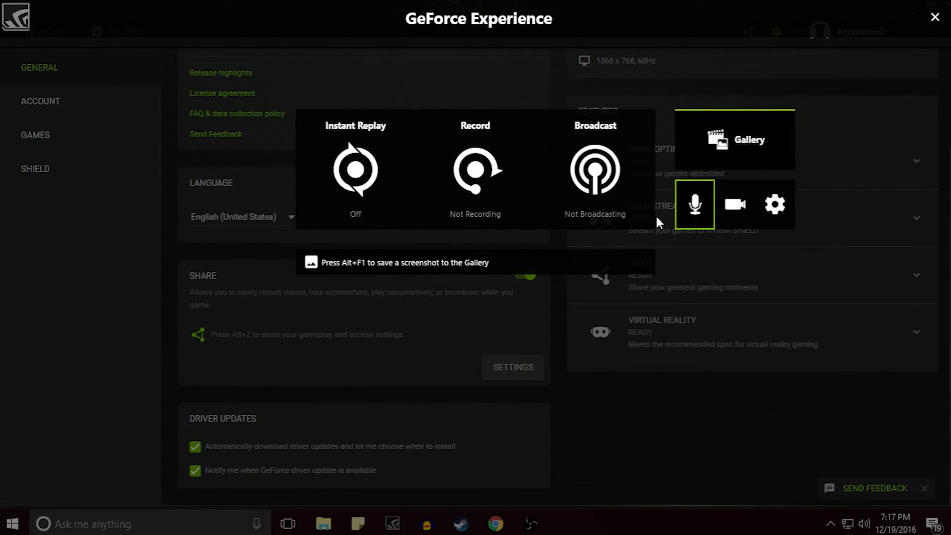
View the connected sharing accounts under Connect in share settings.
left_click(775, 204)
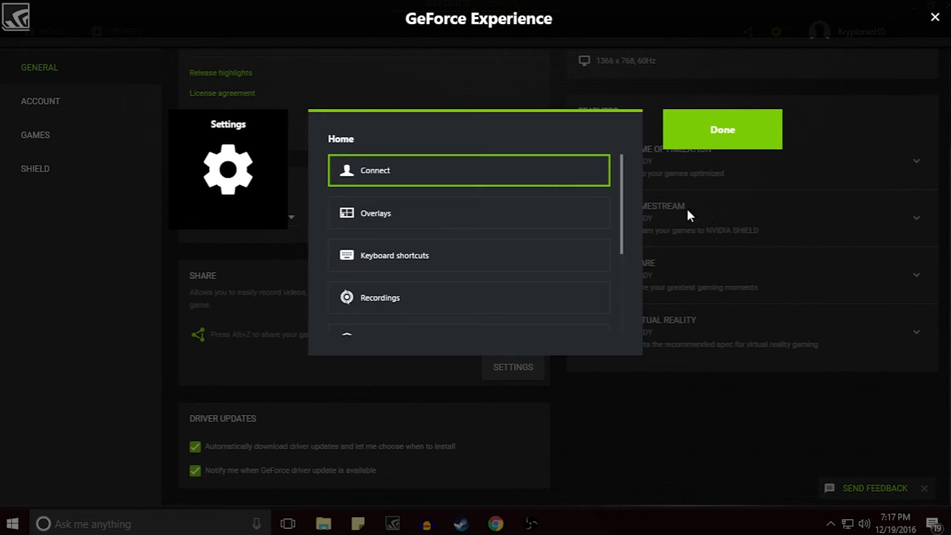
left_click(460, 173)
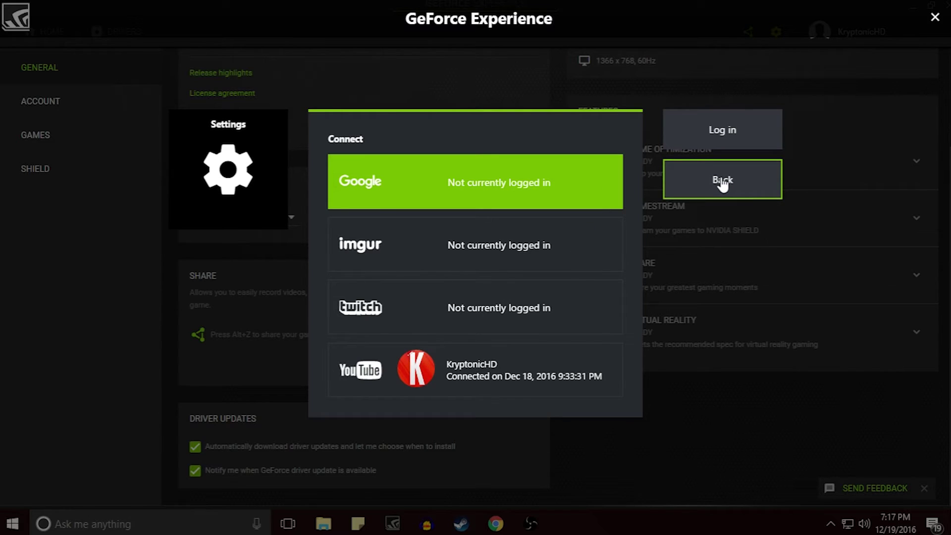
left_click(686, 171)
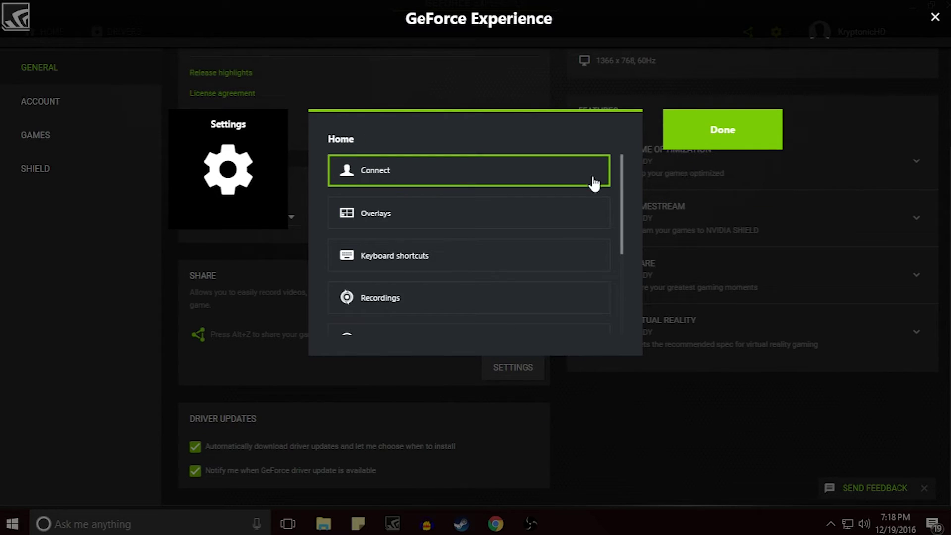
Review the Camera, Viewers and FPS Counter overlay positions, then show the Recordings save folders.
left_click(504, 215)
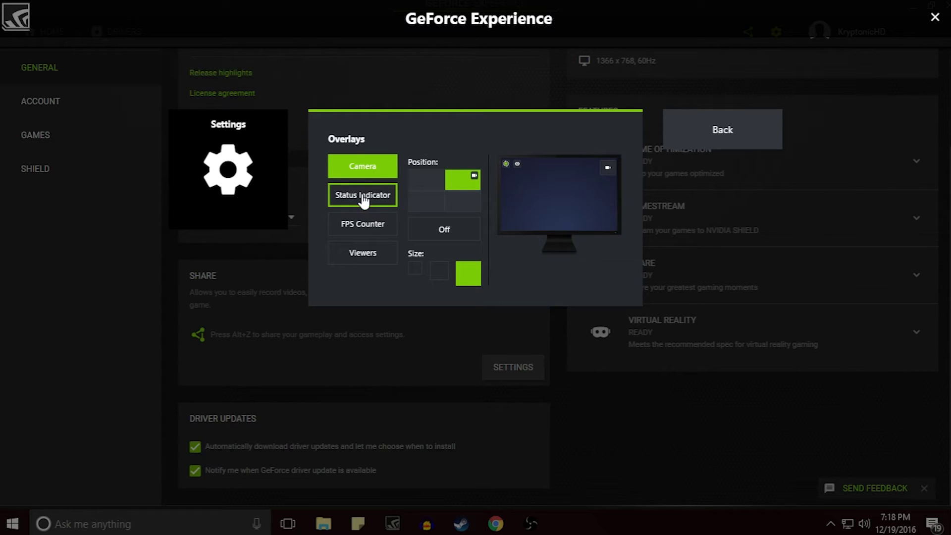
left_click(376, 256)
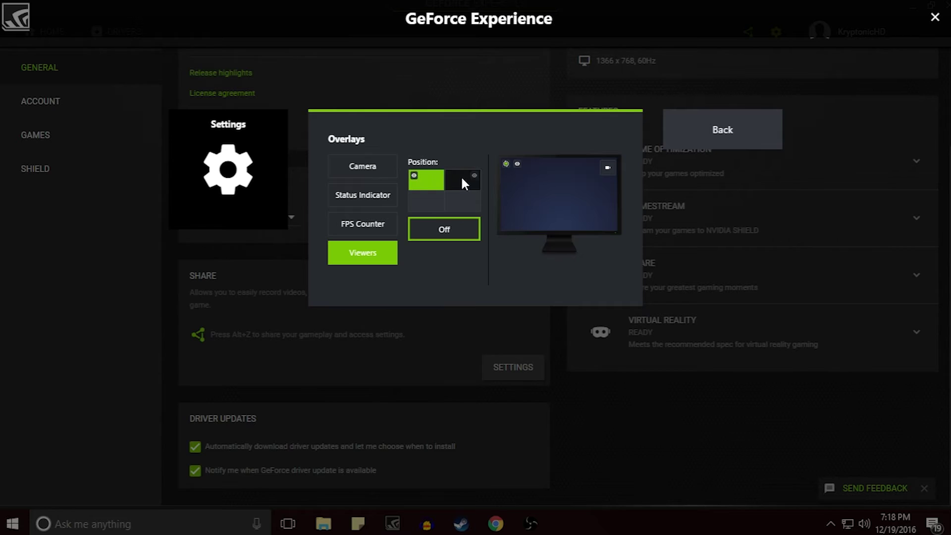
left_click(384, 162)
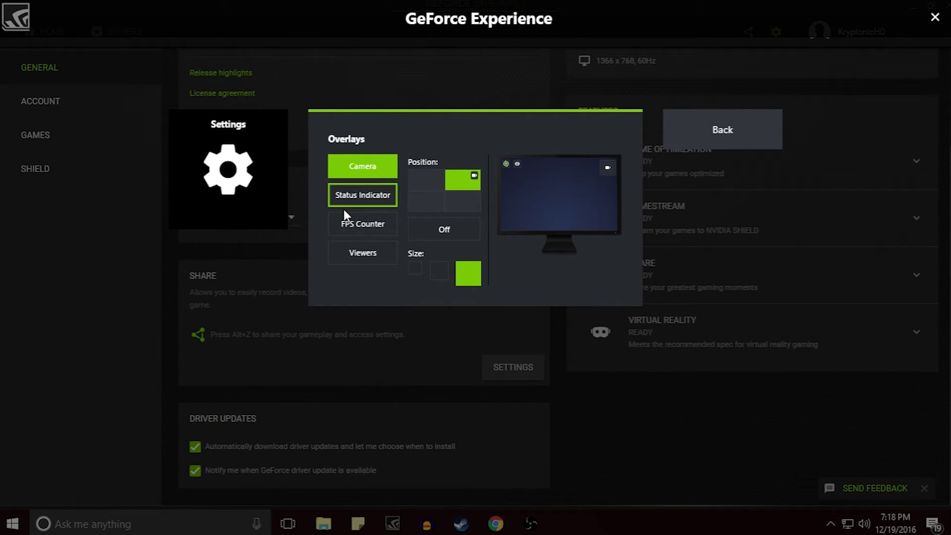
left_click(373, 231)
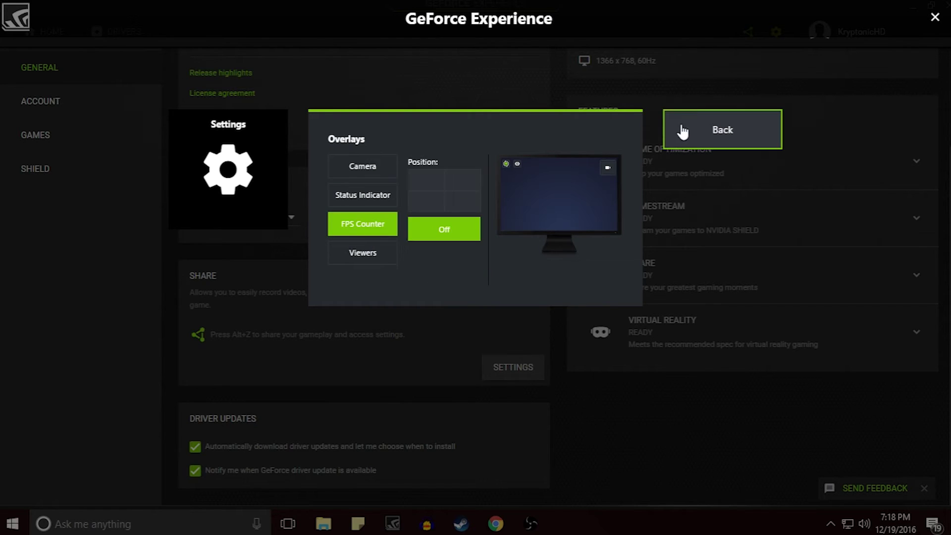
left_click(680, 132)
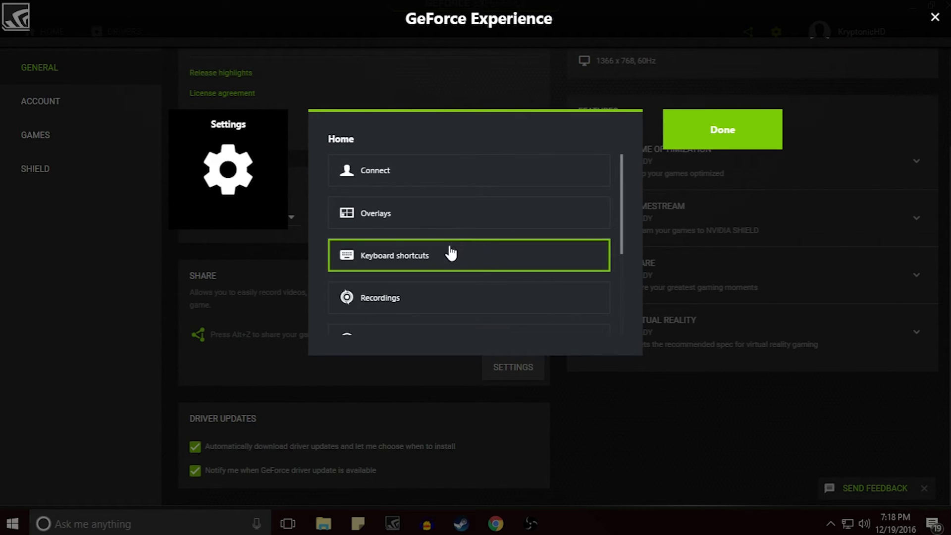
scroll(451, 253, "down", 2)
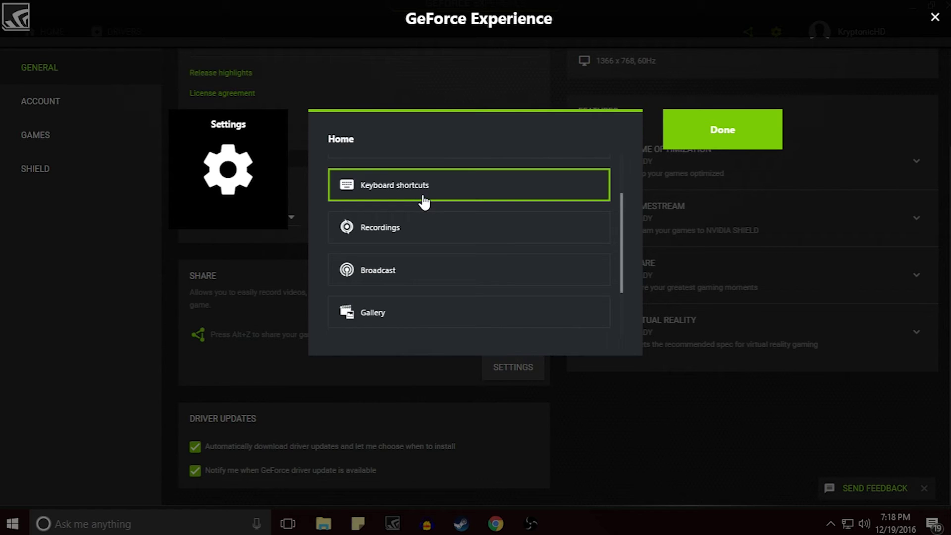
left_click(407, 236)
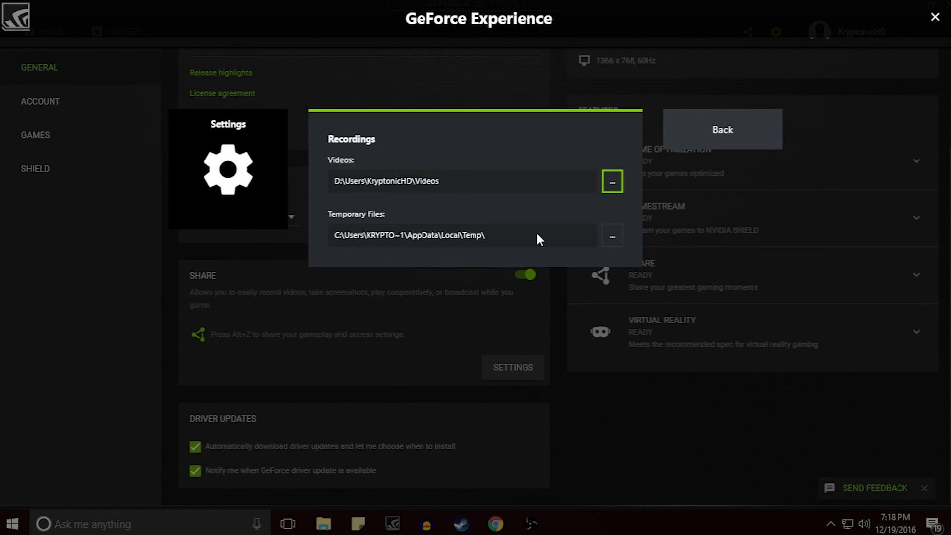
Review the Broadcast settings page from Settings Home.
left_click(676, 148)
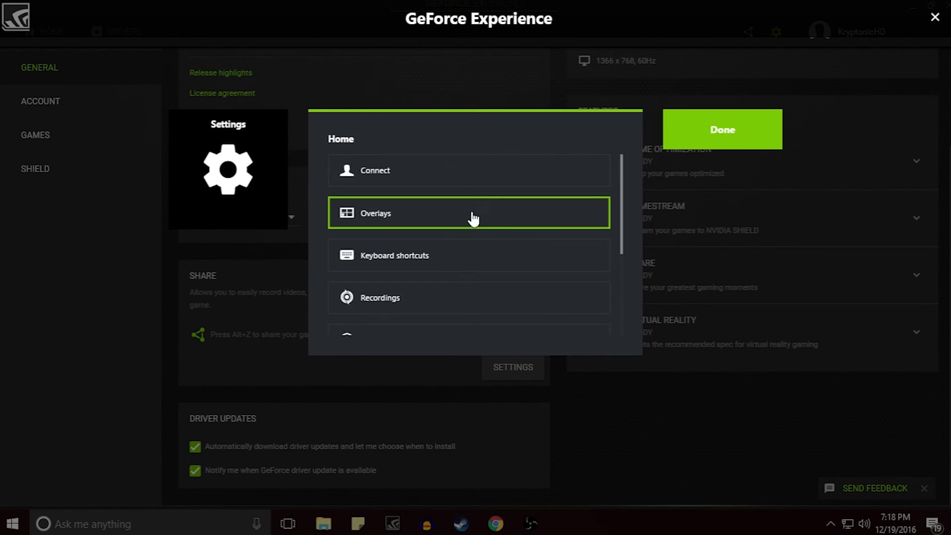
scroll(462, 253, "down", 3)
left_click(419, 199)
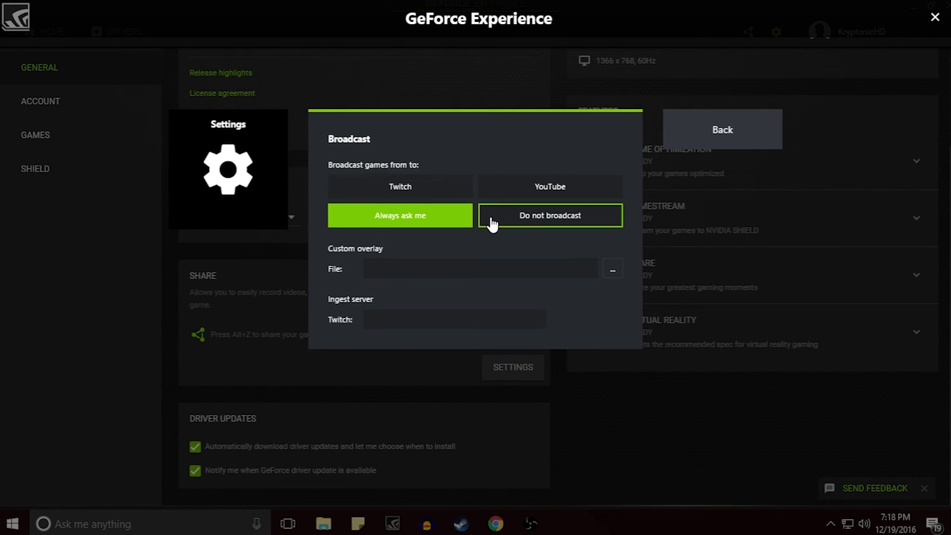
left_click(691, 149)
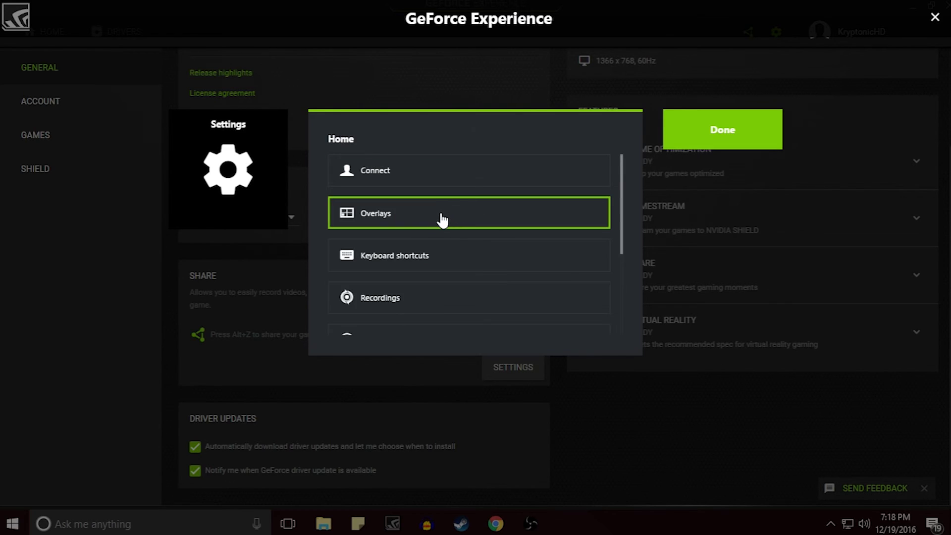
Review the Notifications settings page.
scroll(442, 221, "down", 2)
scroll(421, 238, "down", 1)
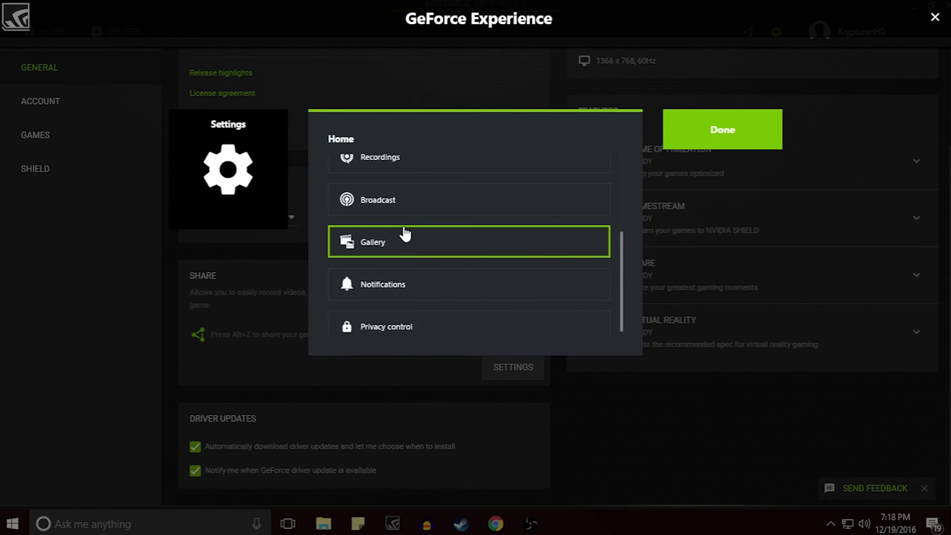
left_click(375, 290)
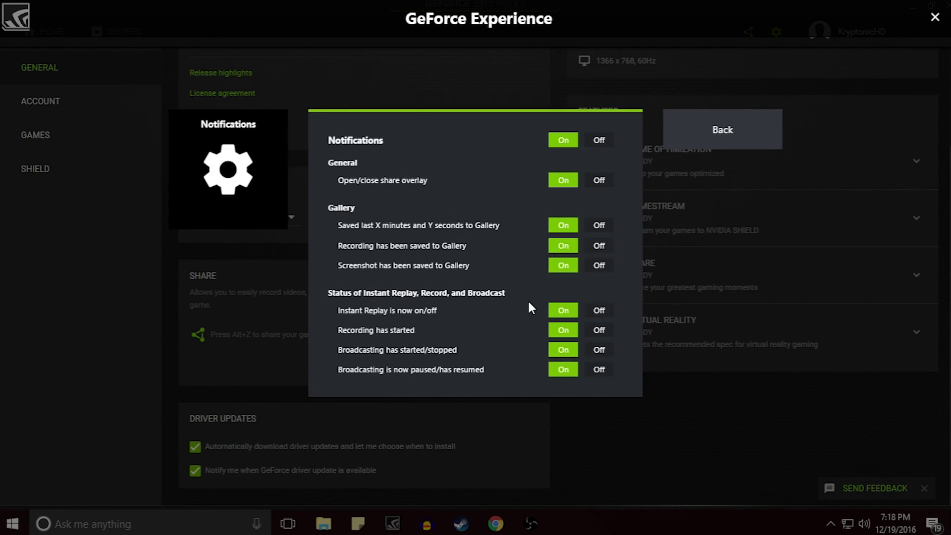
left_click(694, 121)
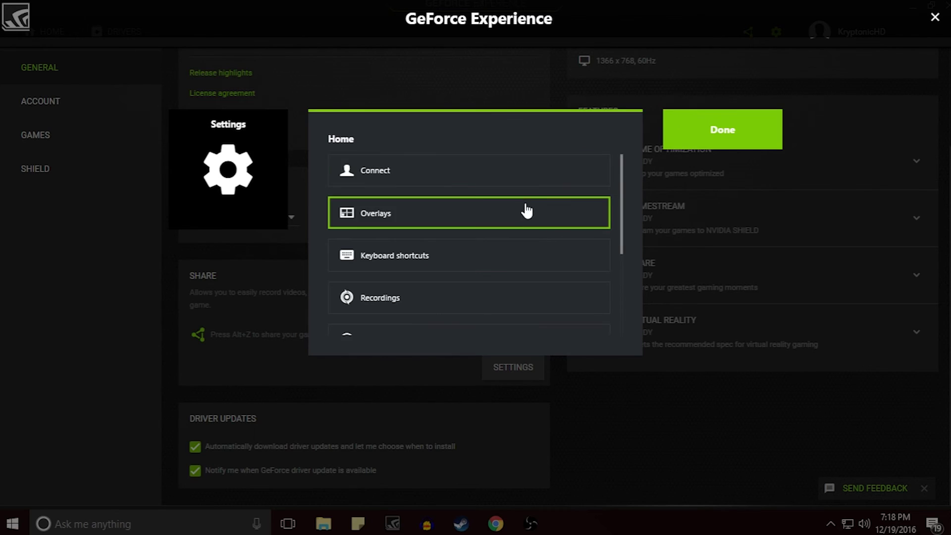
Check Privacy control without changing it, then close the settings panel.
scroll(525, 213, "down", 3)
left_click(442, 332)
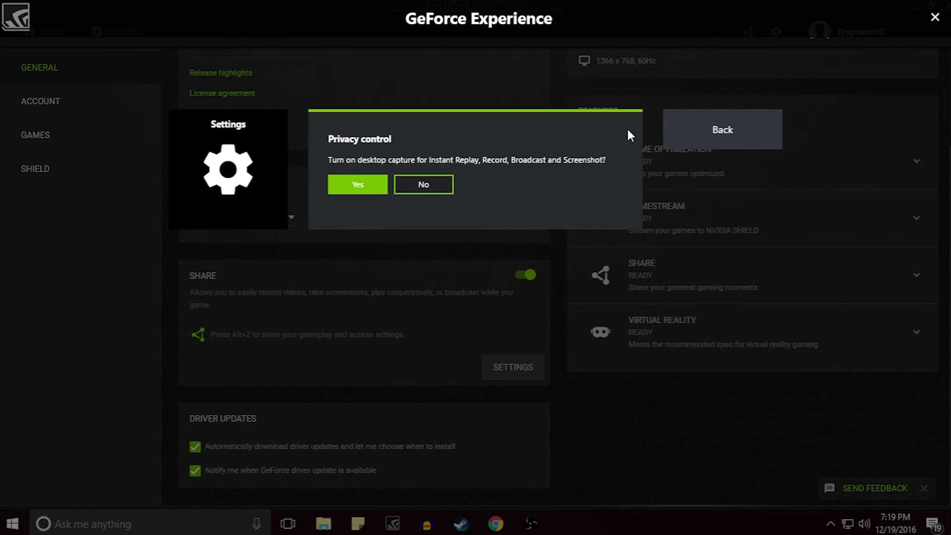
left_click(675, 140)
scroll(444, 233, "down", 3)
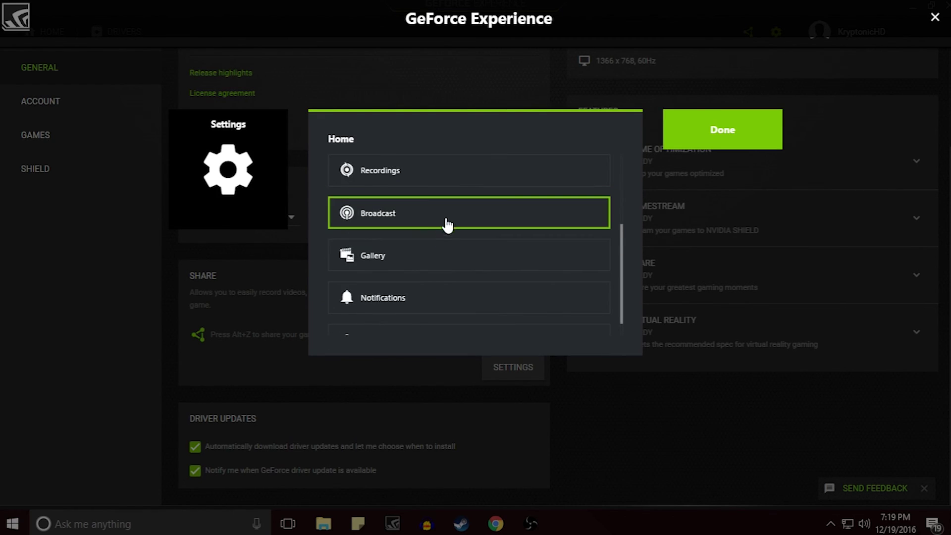
scroll(436, 238, "down", 1)
key("Escape")
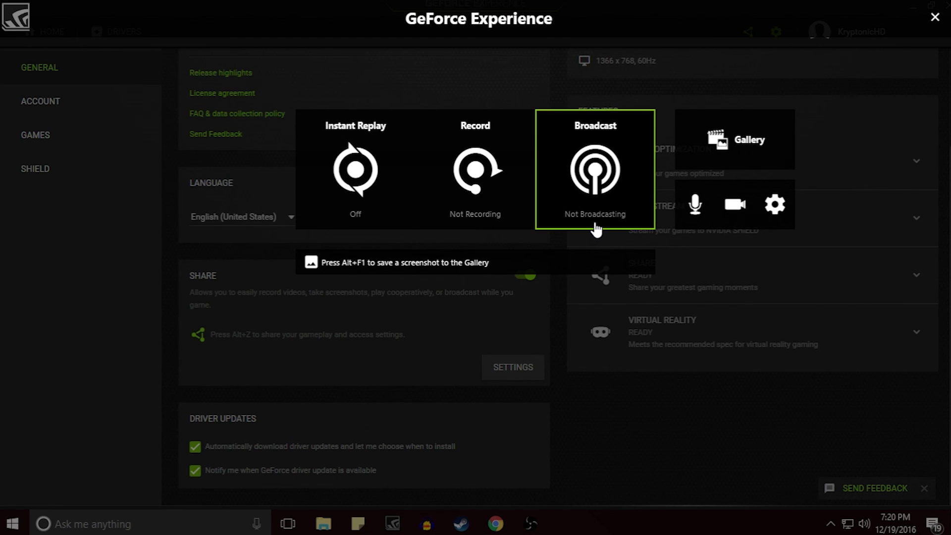
Dismiss the share overlay to show the General page with About, My Rig and Features.
key("Escape")
scroll(447, 208, "up", 3)
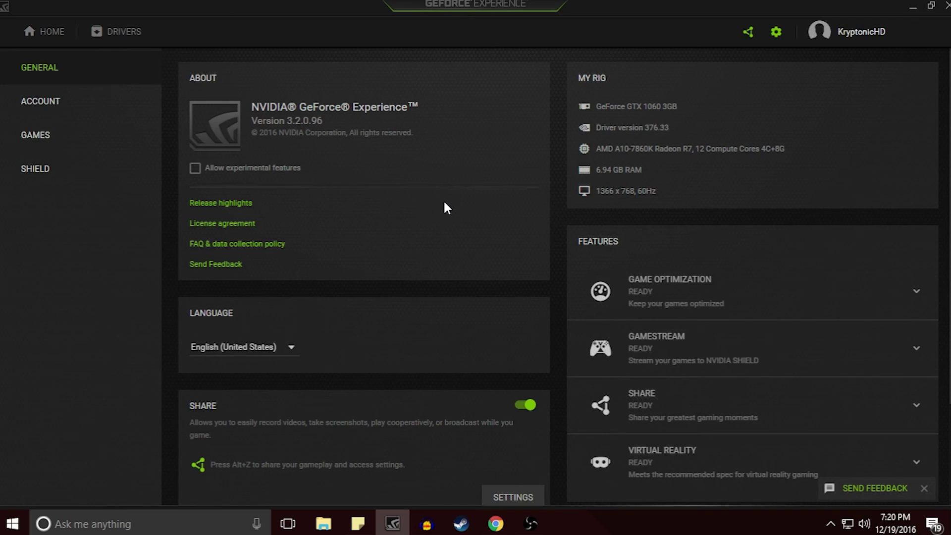